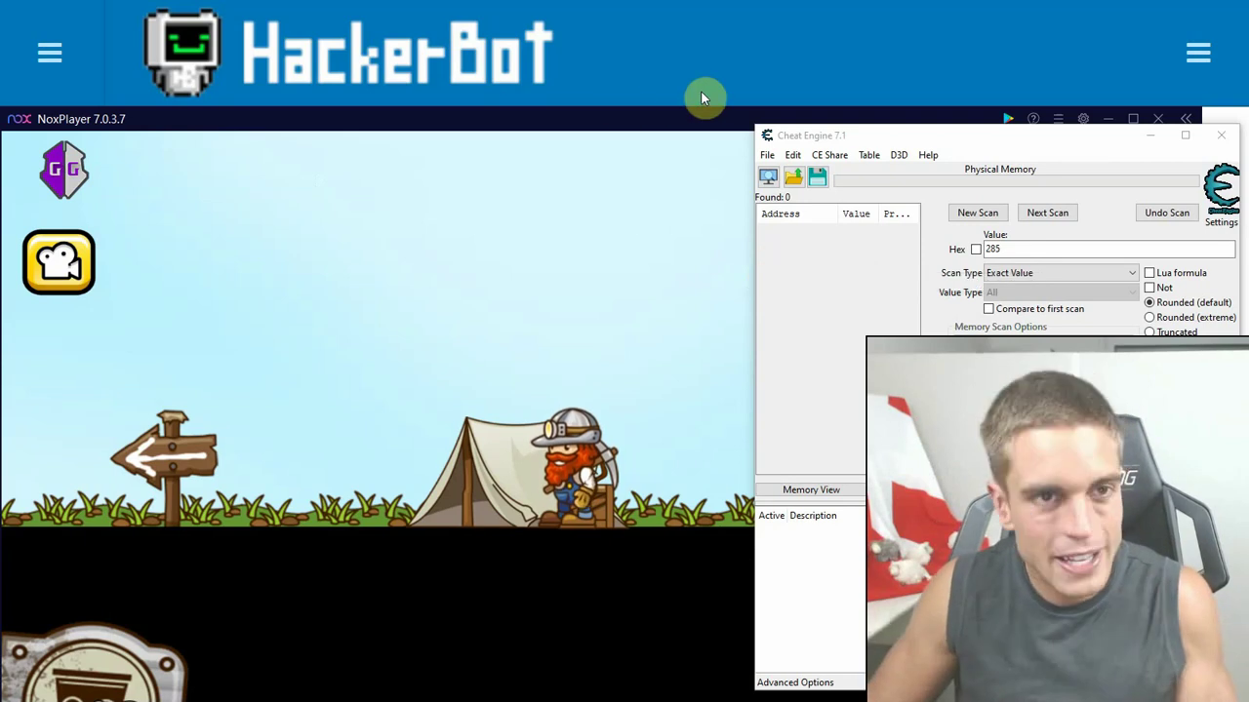
# Enable Query memory region routines, Read/Write Process Memory and the Process Watcher in Cheat Engine's Extra settings.
pyautogui.doubleClick(612, 121)
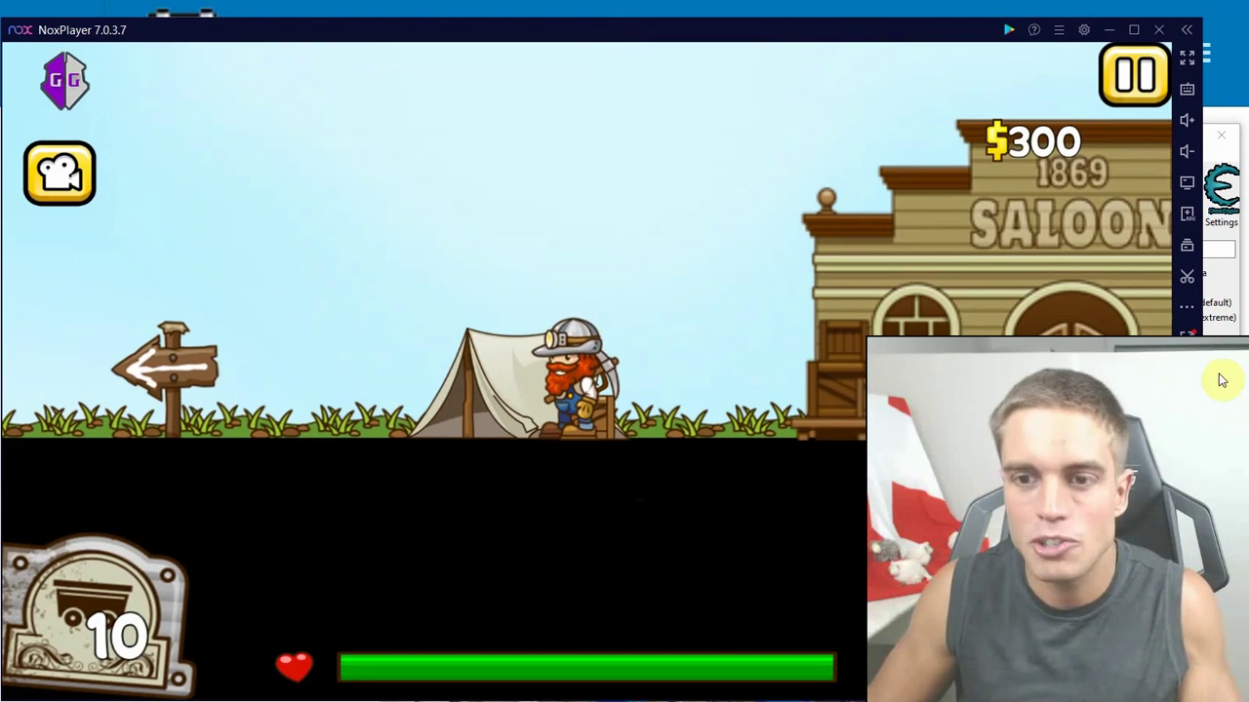
pyautogui.click(1226, 410)
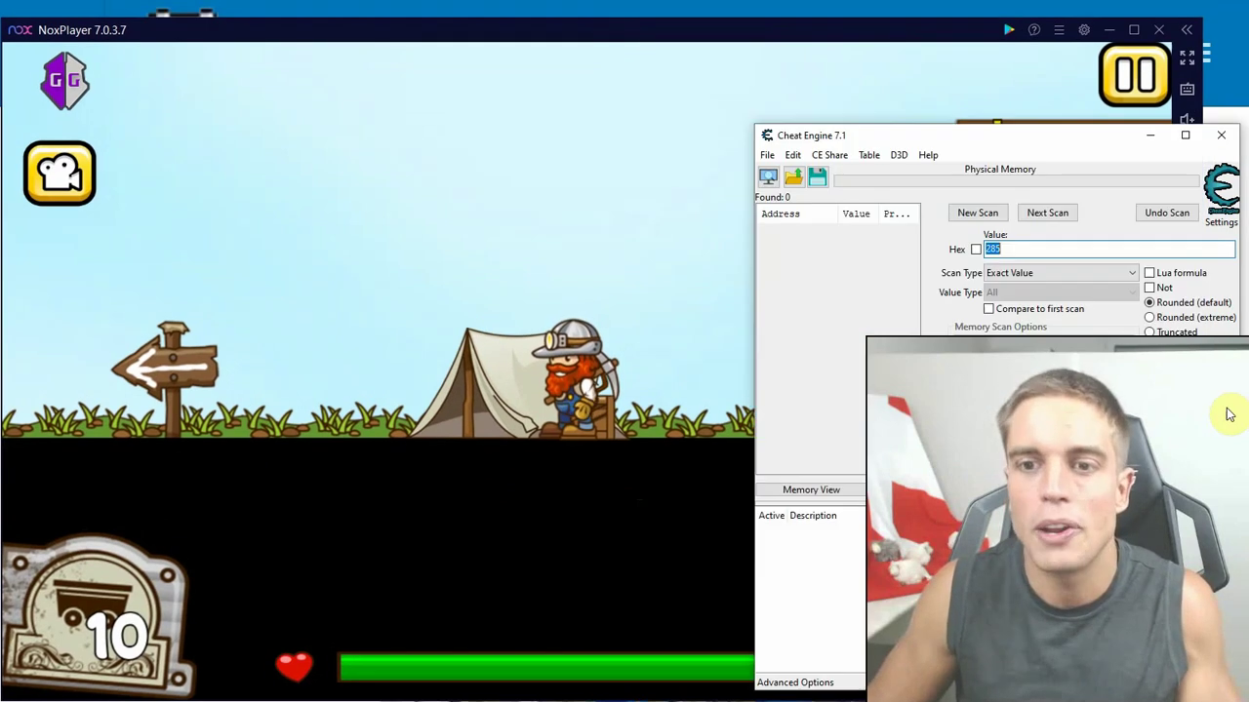
pyautogui.click(793, 157)
pyautogui.click(814, 174)
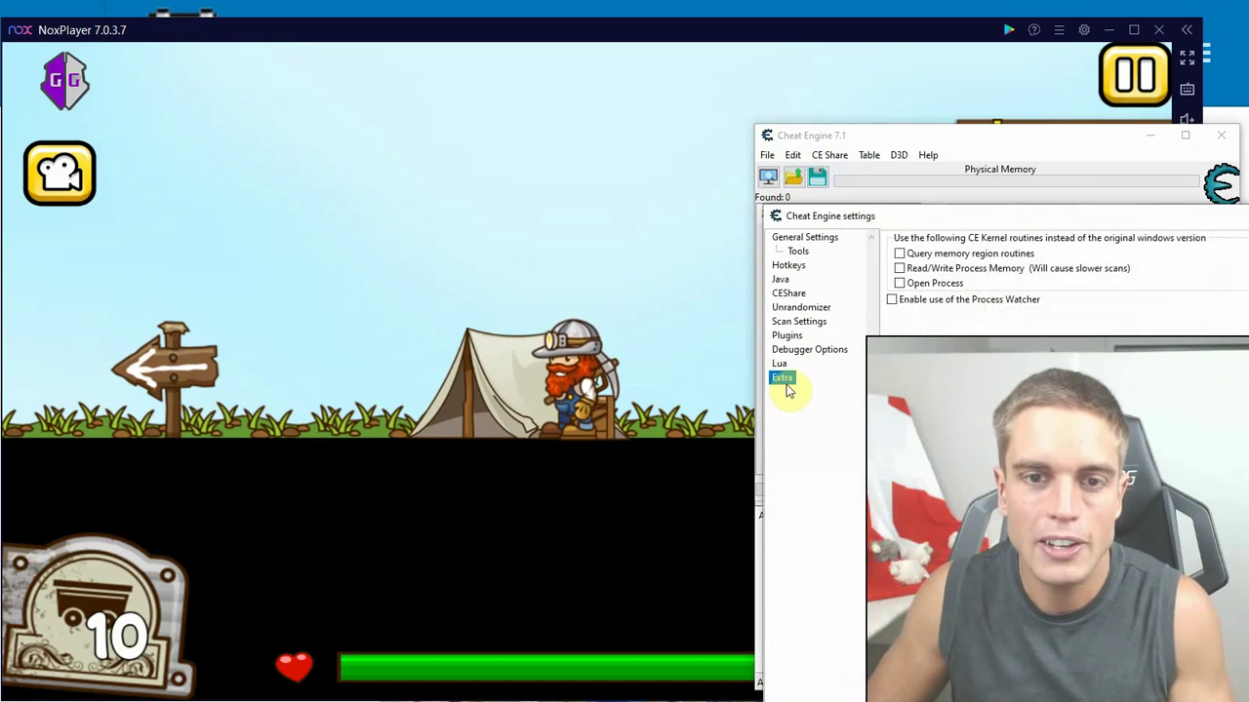
pyautogui.click(899, 253)
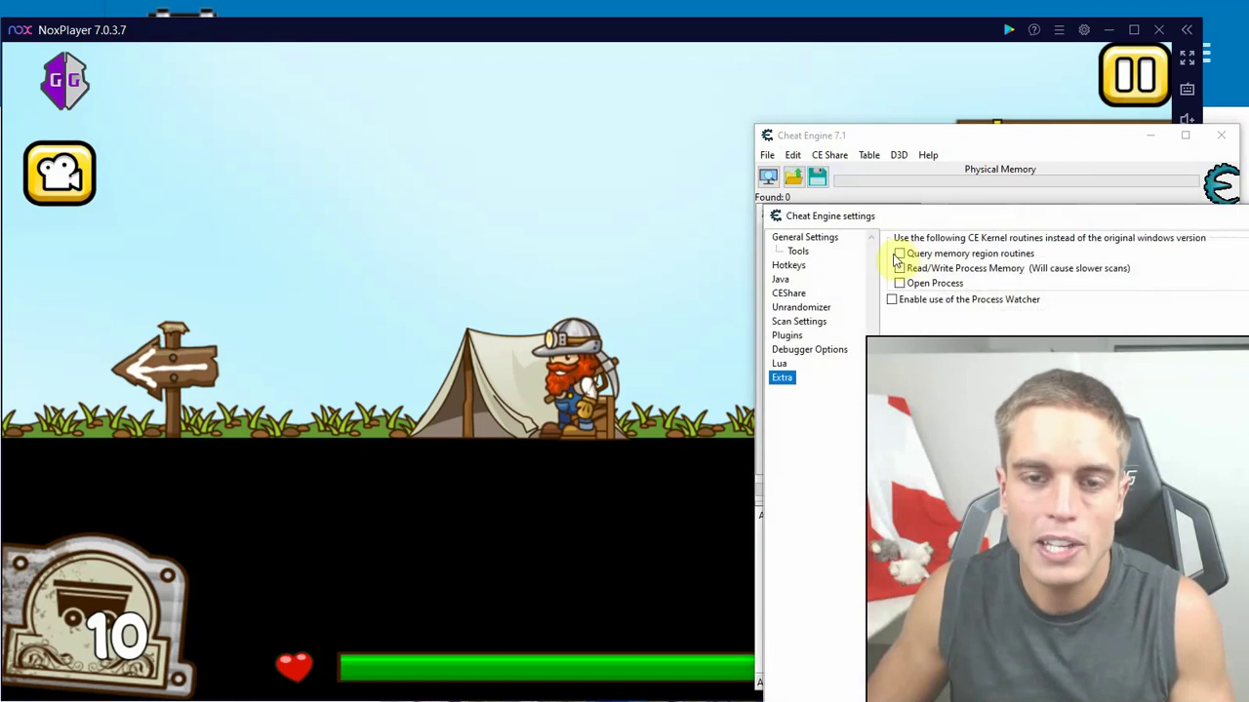
pyautogui.click(898, 268)
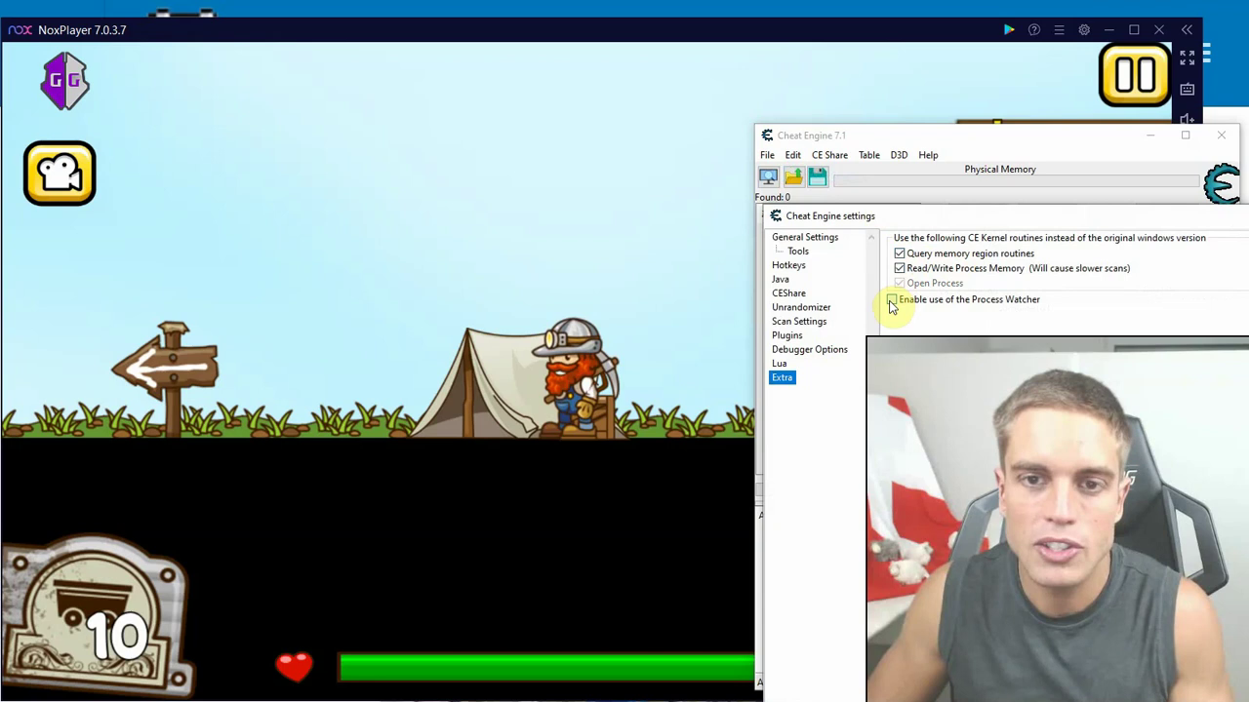
pyautogui.click(892, 299)
pyautogui.press('Return')
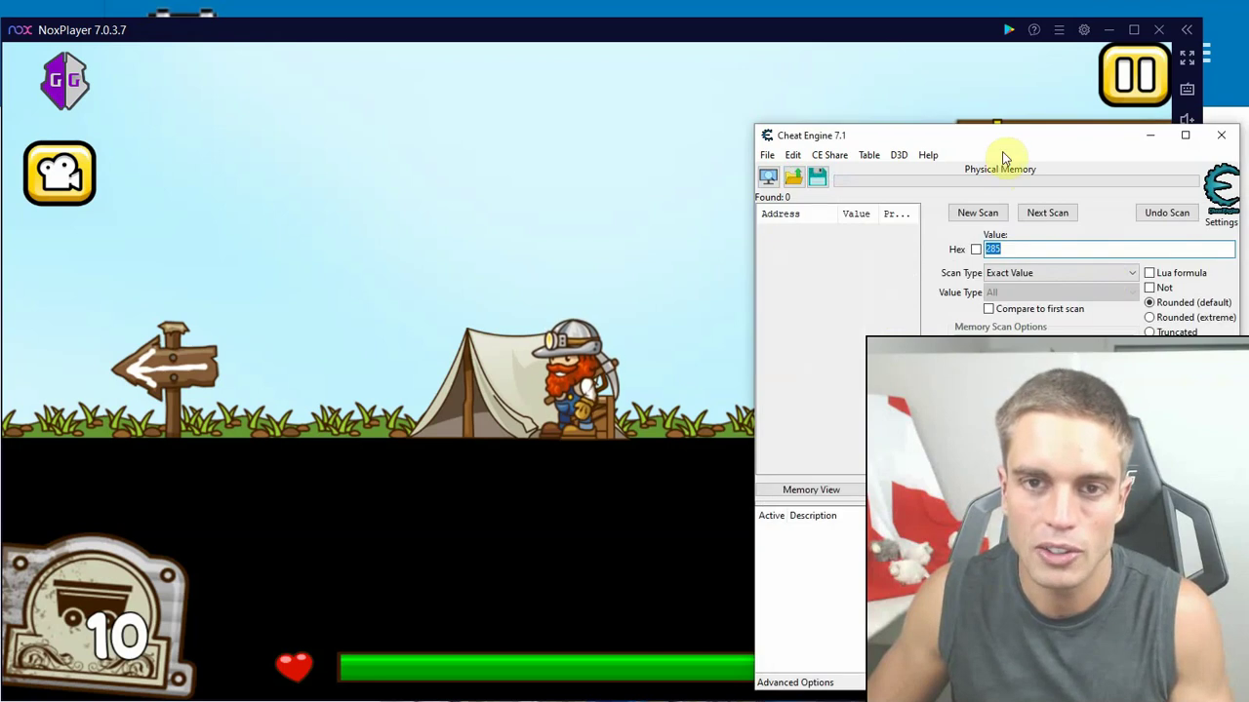
# Open the process list and attach Cheat Engine to the [Physical Memory] process.
pyautogui.moveTo(1005, 135)
pyautogui.mouseDown()
pyautogui.moveTo(997, 108)
pyautogui.moveTo(1004, 144)
pyautogui.mouseUp()
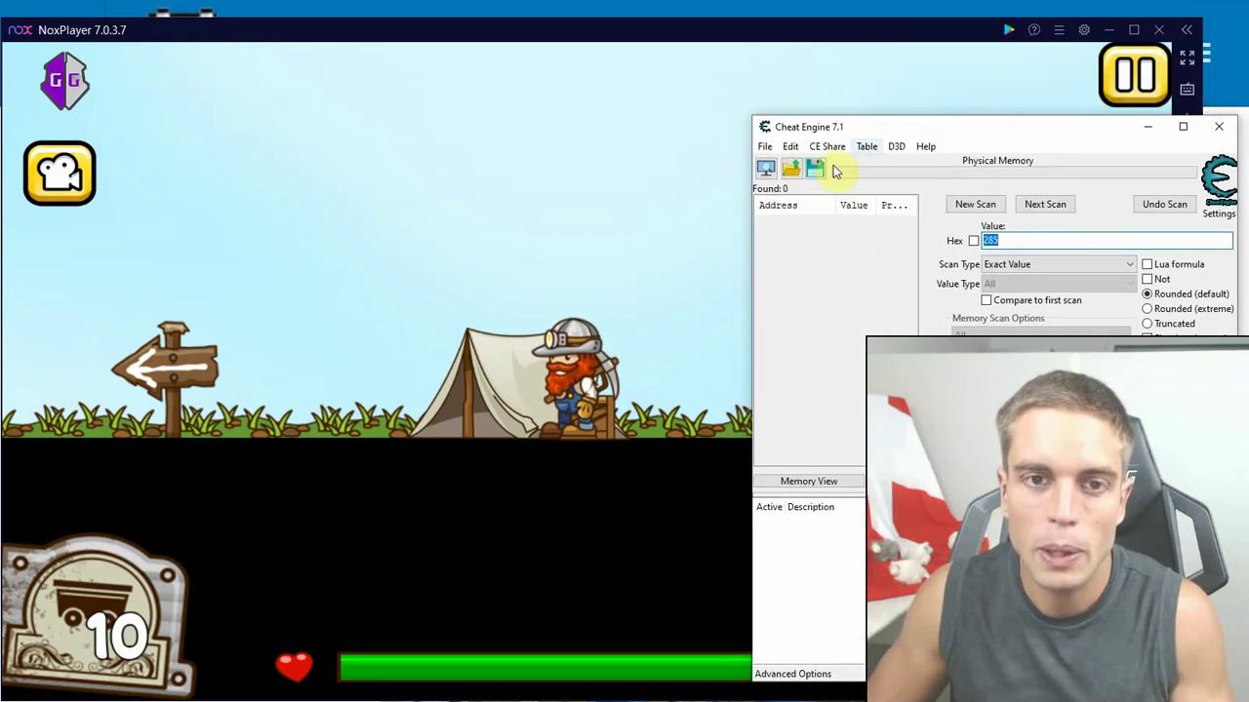
pyautogui.click(766, 167)
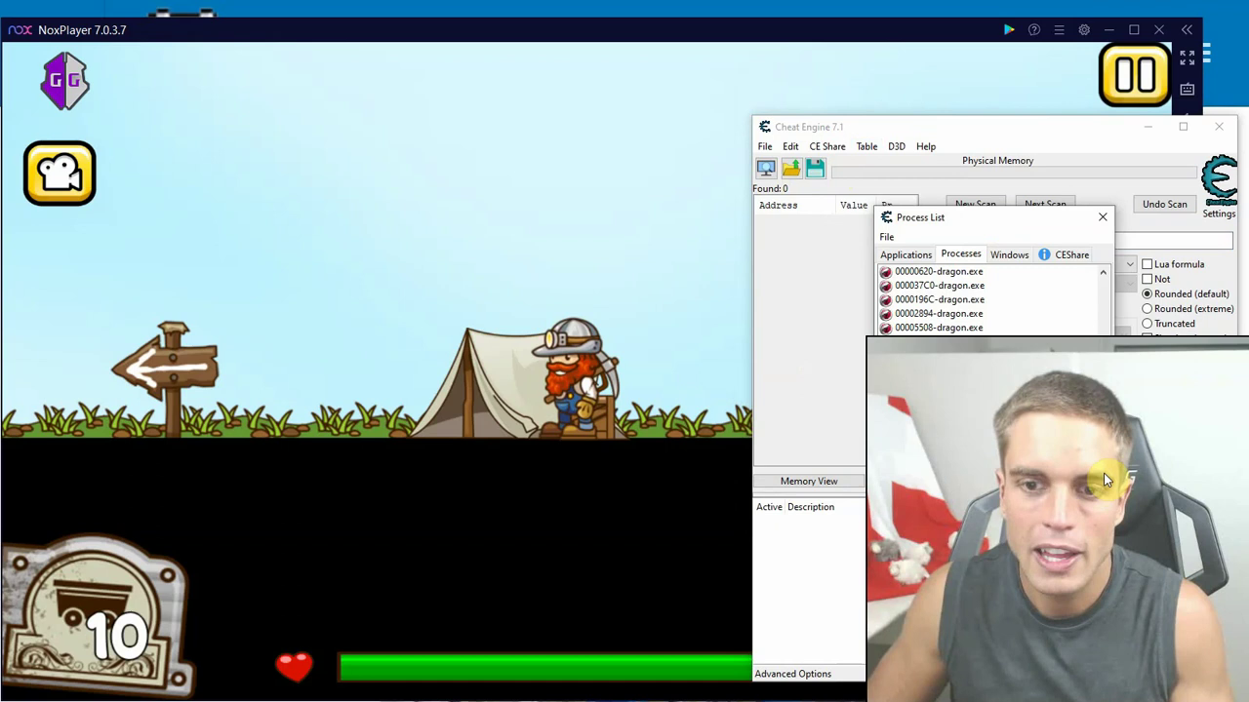
pyautogui.moveTo(1103, 473); pyautogui.dragTo(1062, 217)
pyautogui.doubleClick(1020, 274)
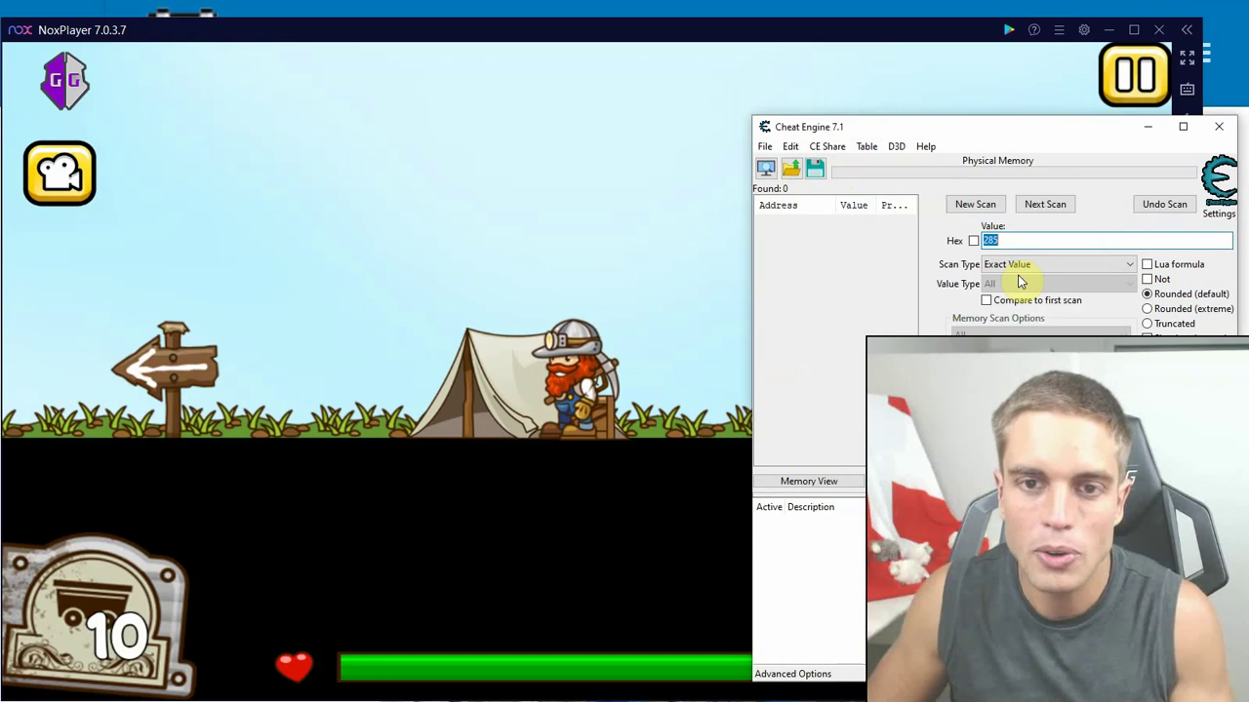
pyautogui.click(766, 168)
pyautogui.scroll(15, 1051, 307)
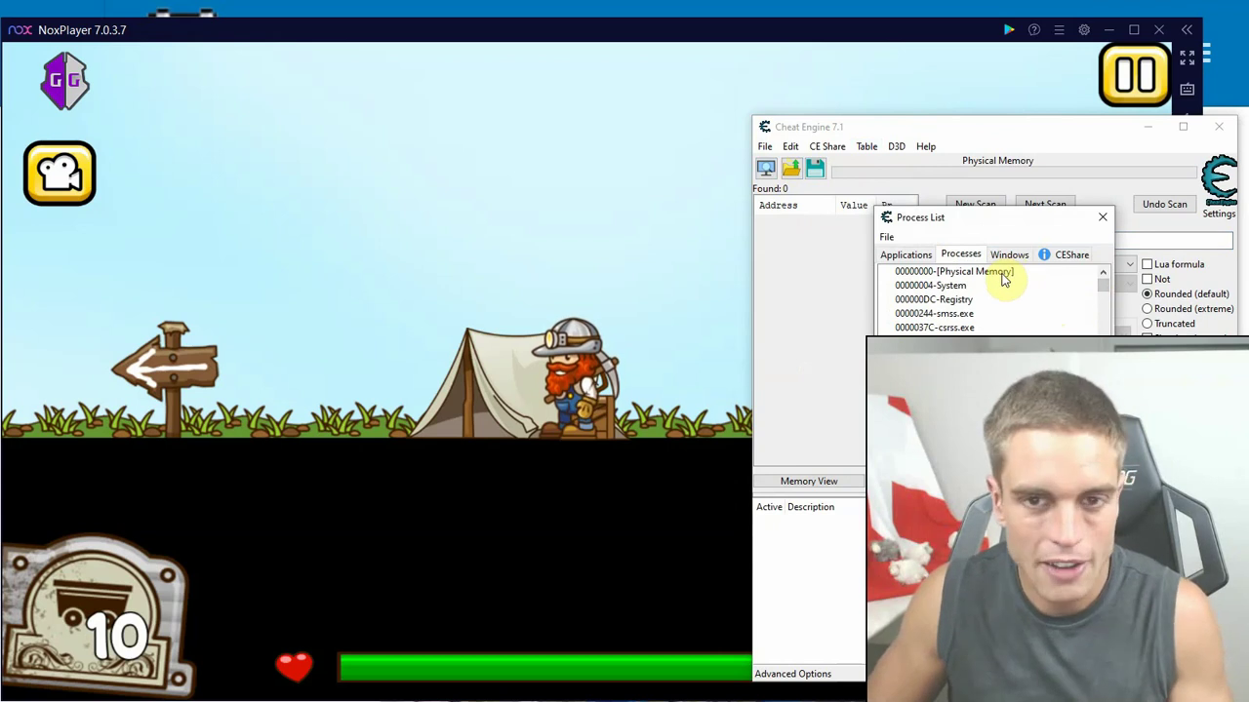
pyautogui.doubleClick(1005, 273)
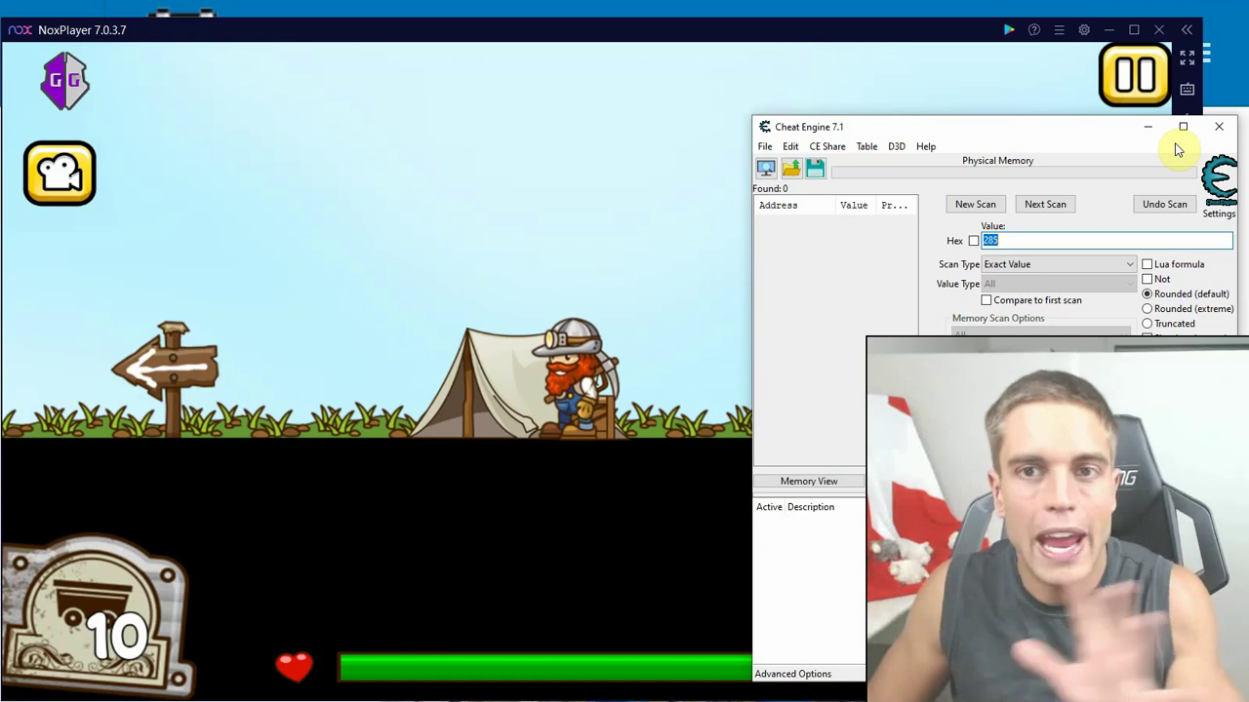
pyautogui.moveTo(890, 127); pyautogui.dragTo(572, 97)
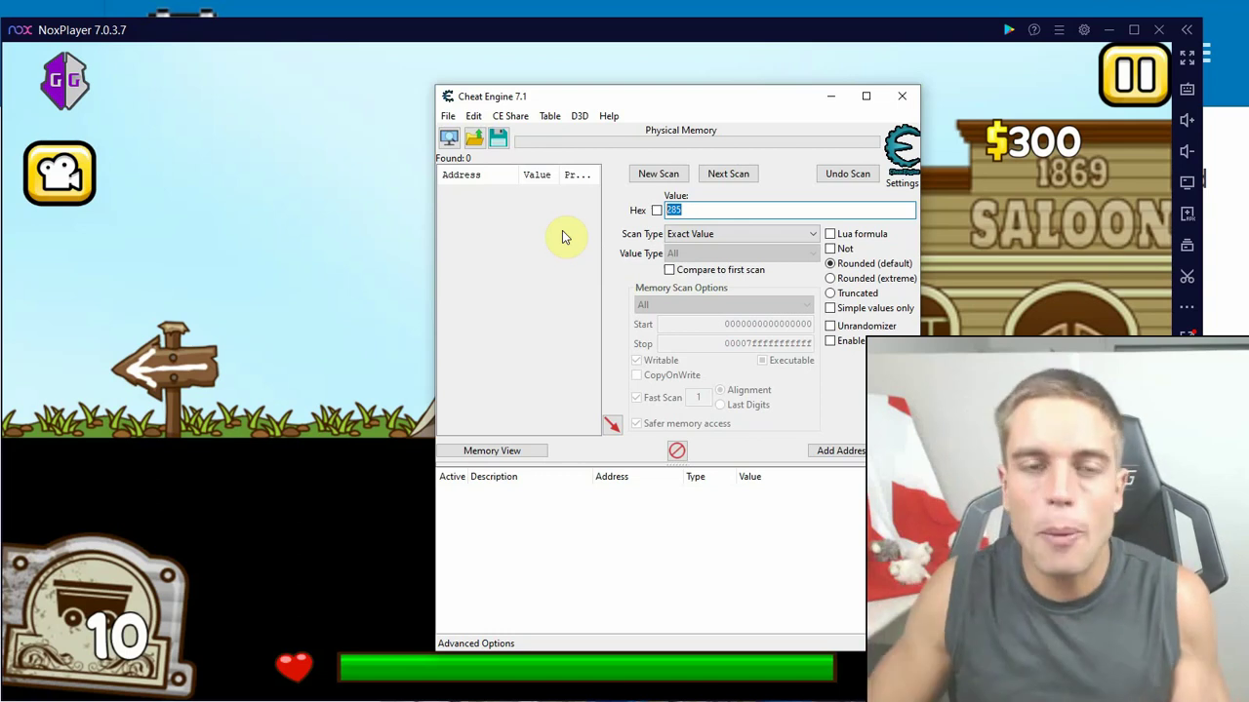
pyautogui.moveTo(597, 103); pyautogui.dragTo(924, 150)
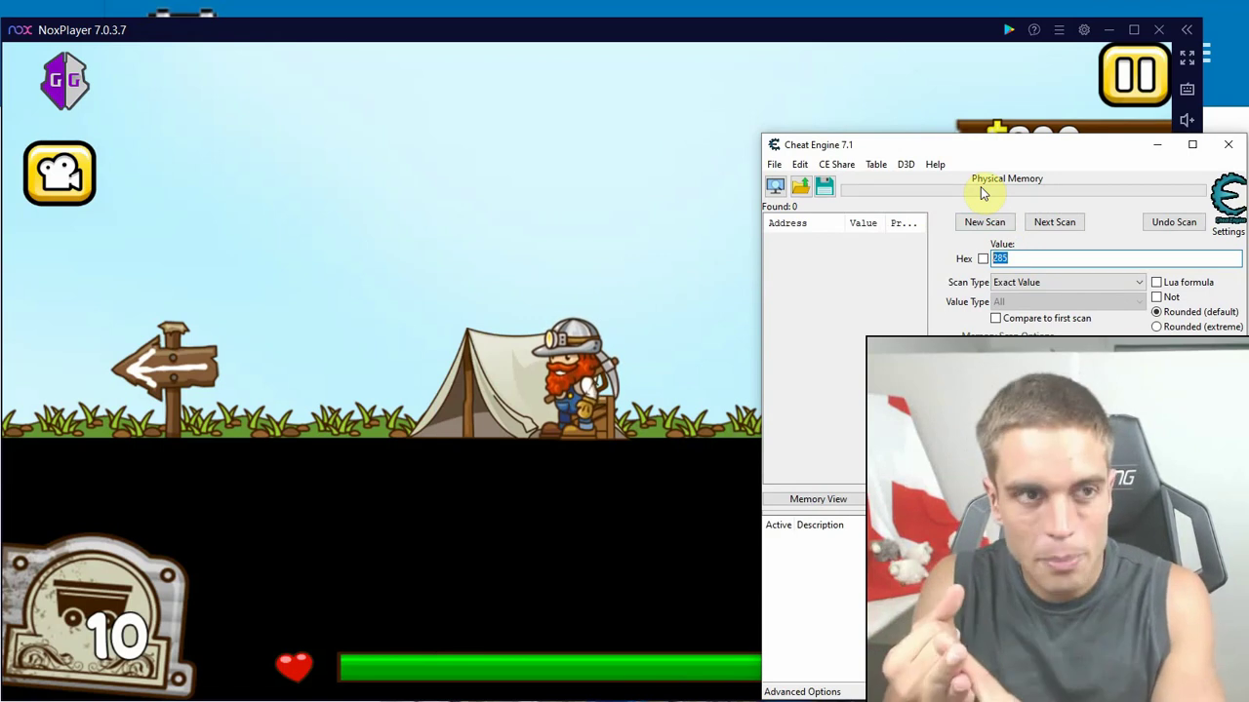
# Open GameGuardian in the NoxPlayer emulator and select Tiny Miner as its target process.
pyautogui.click(51, 90)
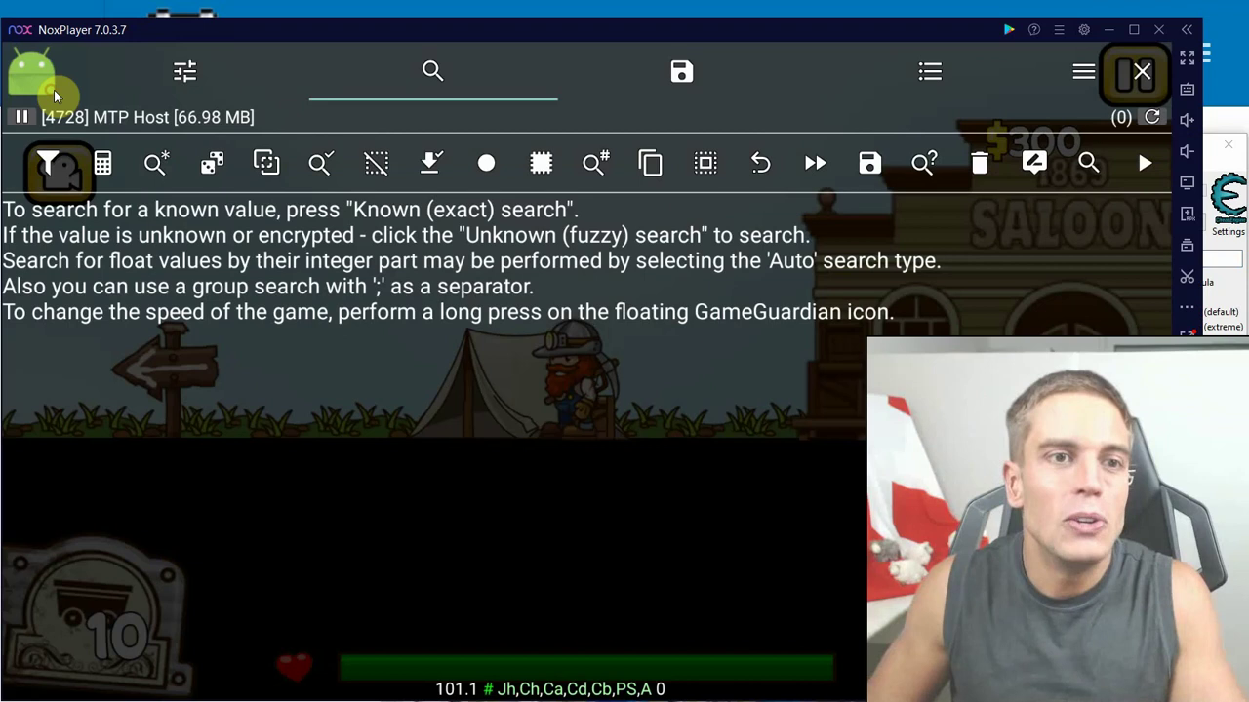
pyautogui.click(54, 90)
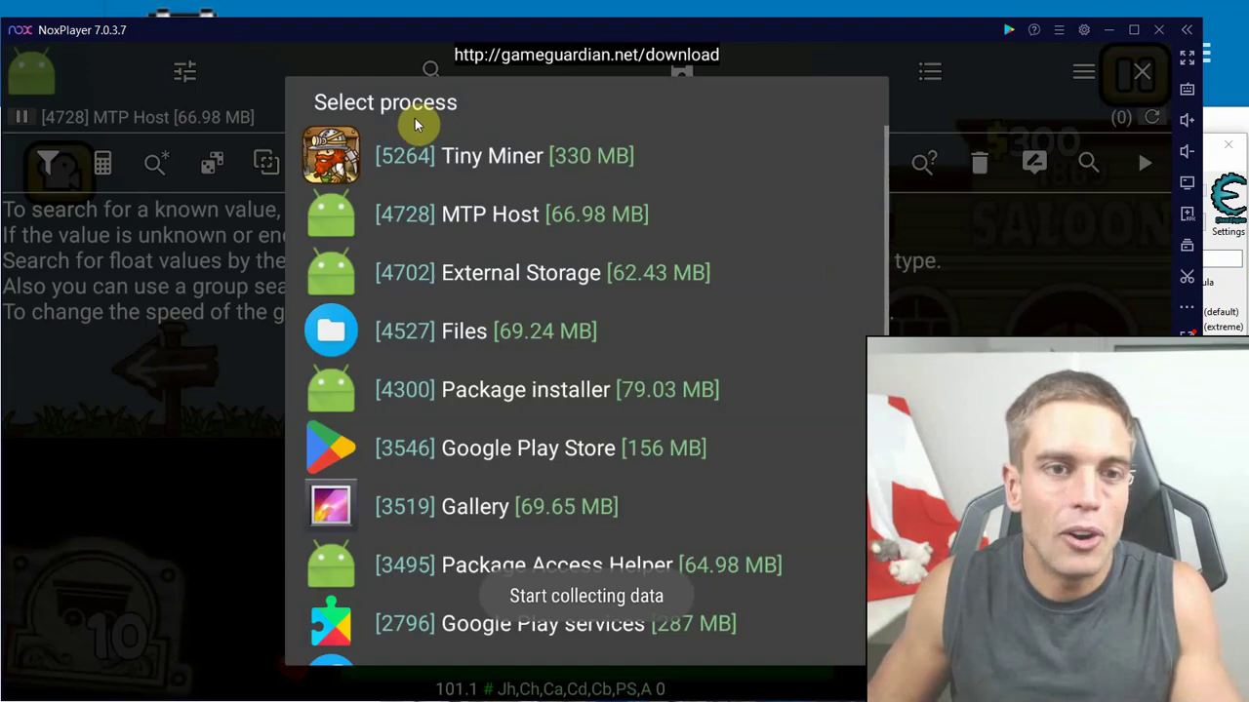
pyautogui.click(462, 161)
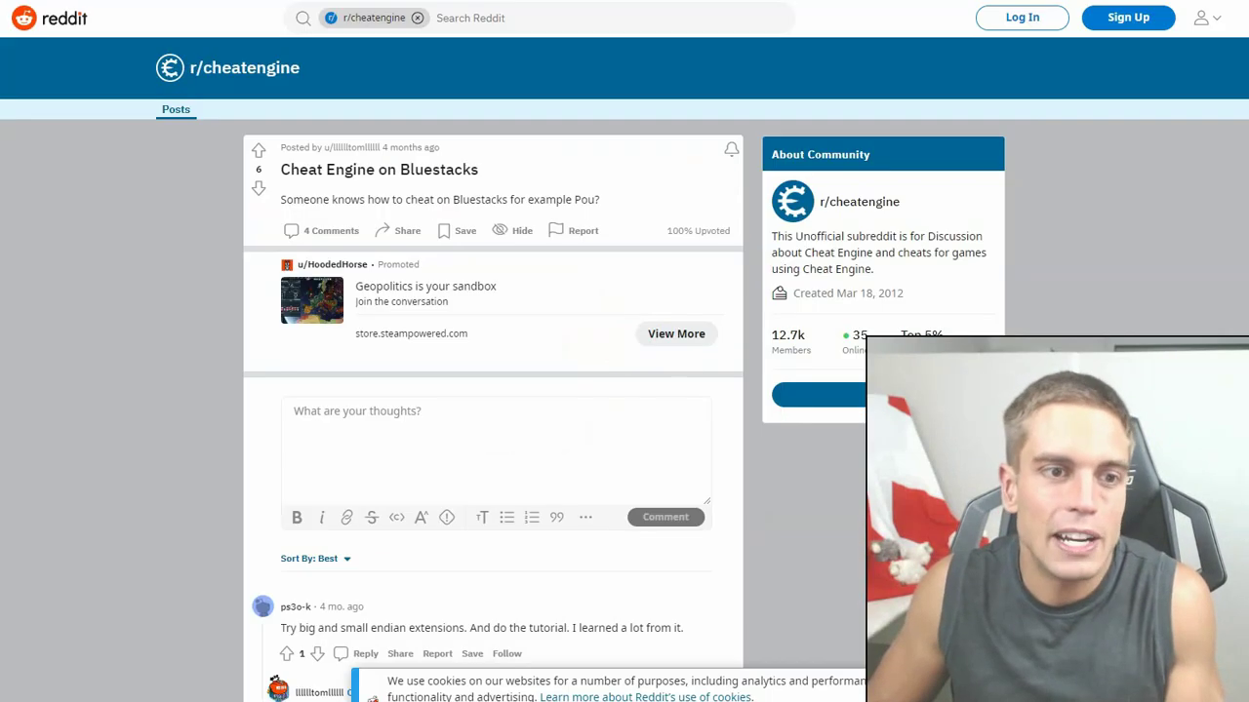
# Read the replies to the Reddit post "Cheat Engine on Bluestacks", including the comment about big and small endian extensions.
pyautogui.scroll(-3, 627, 350)
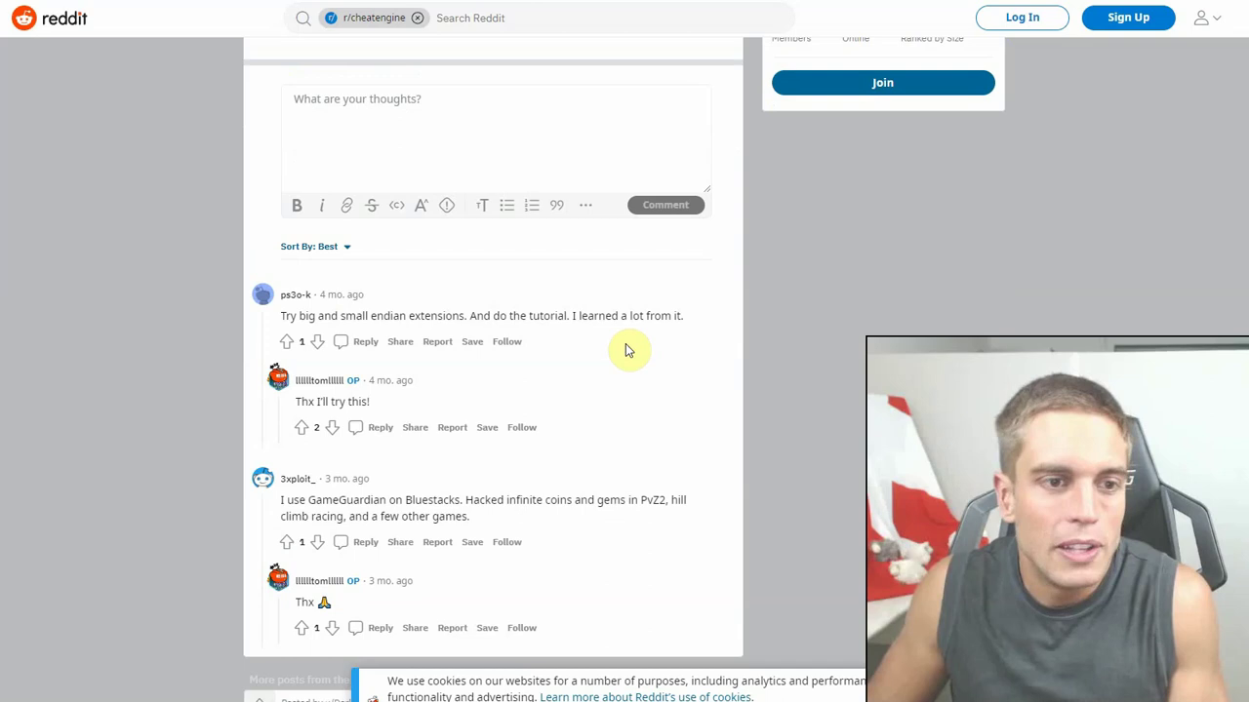
pyautogui.scroll(-1, 629, 349)
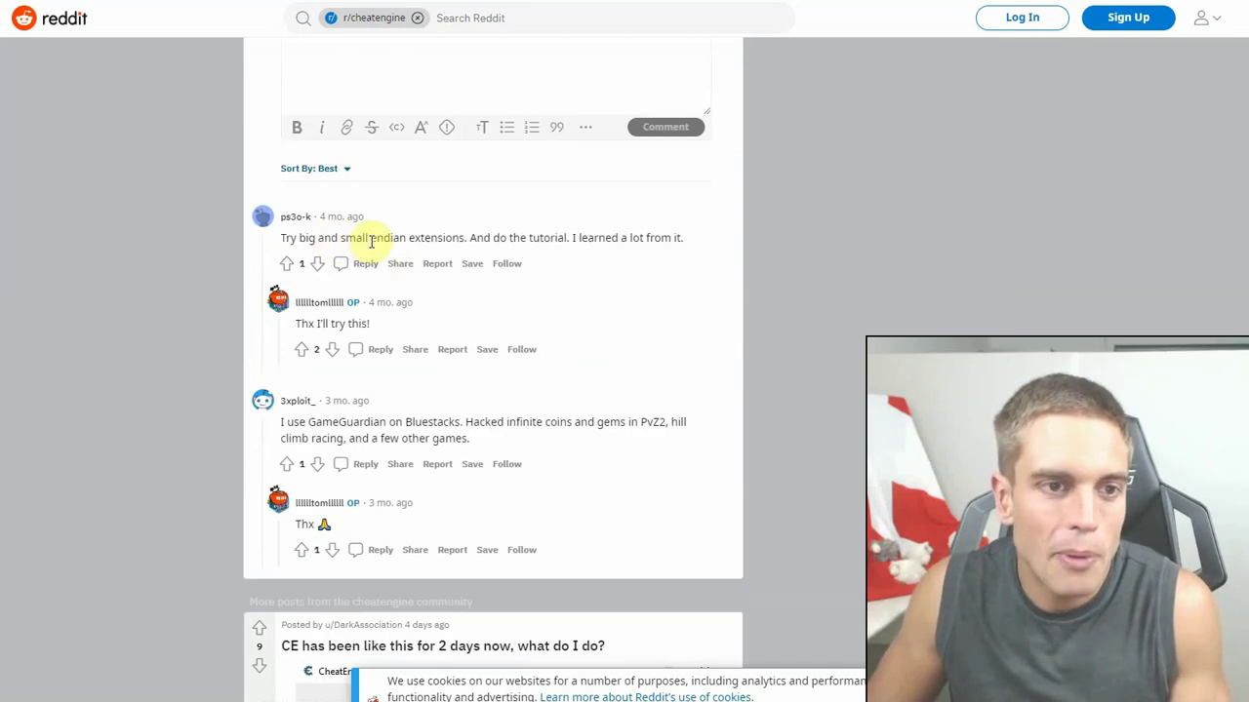
pyautogui.moveTo(369, 241); pyautogui.dragTo(460, 240)
pyautogui.click(465, 239)
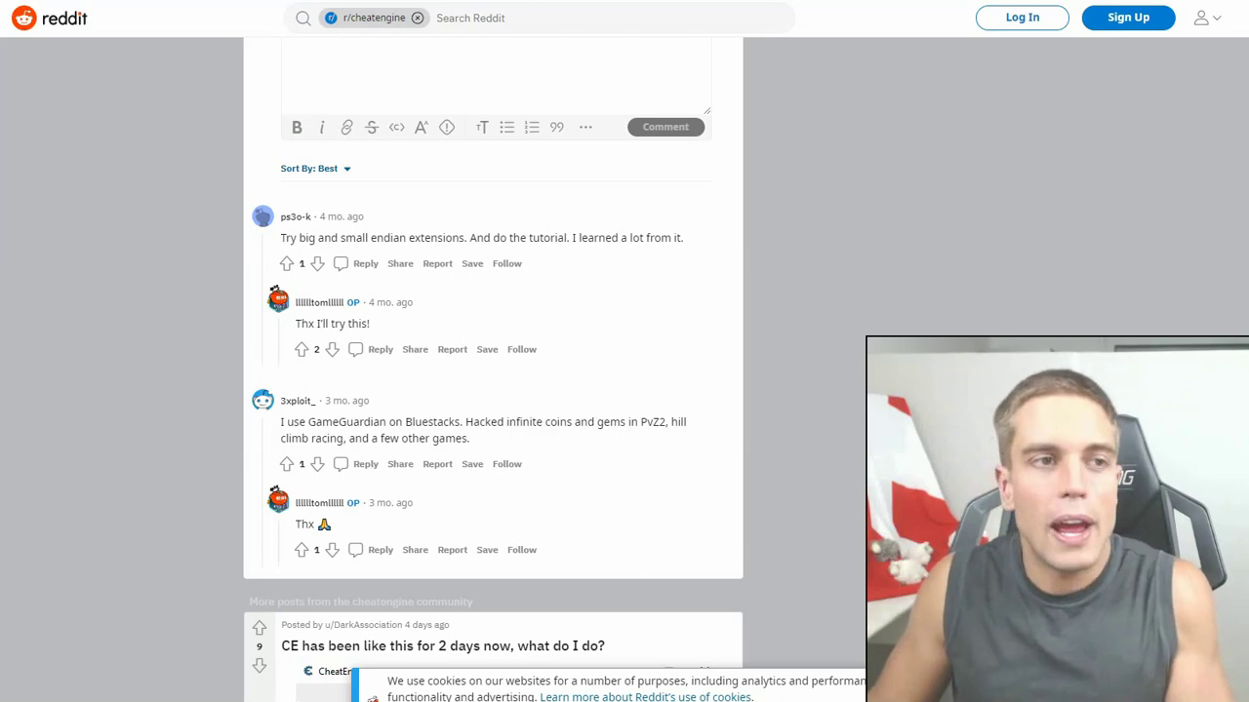
# Switch back to NoxPlayer and check the Root option in its General system settings without changing anything.
pyautogui.hotkey('alt', 'Tab')
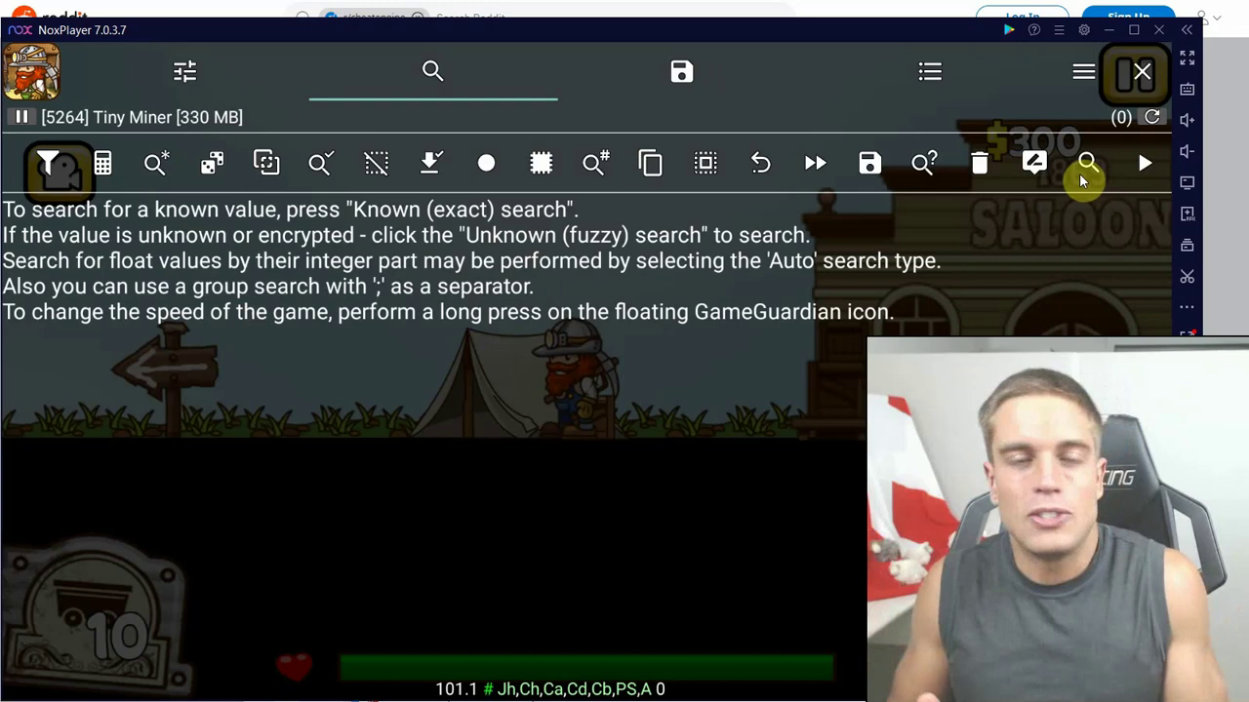
pyautogui.click(1083, 32)
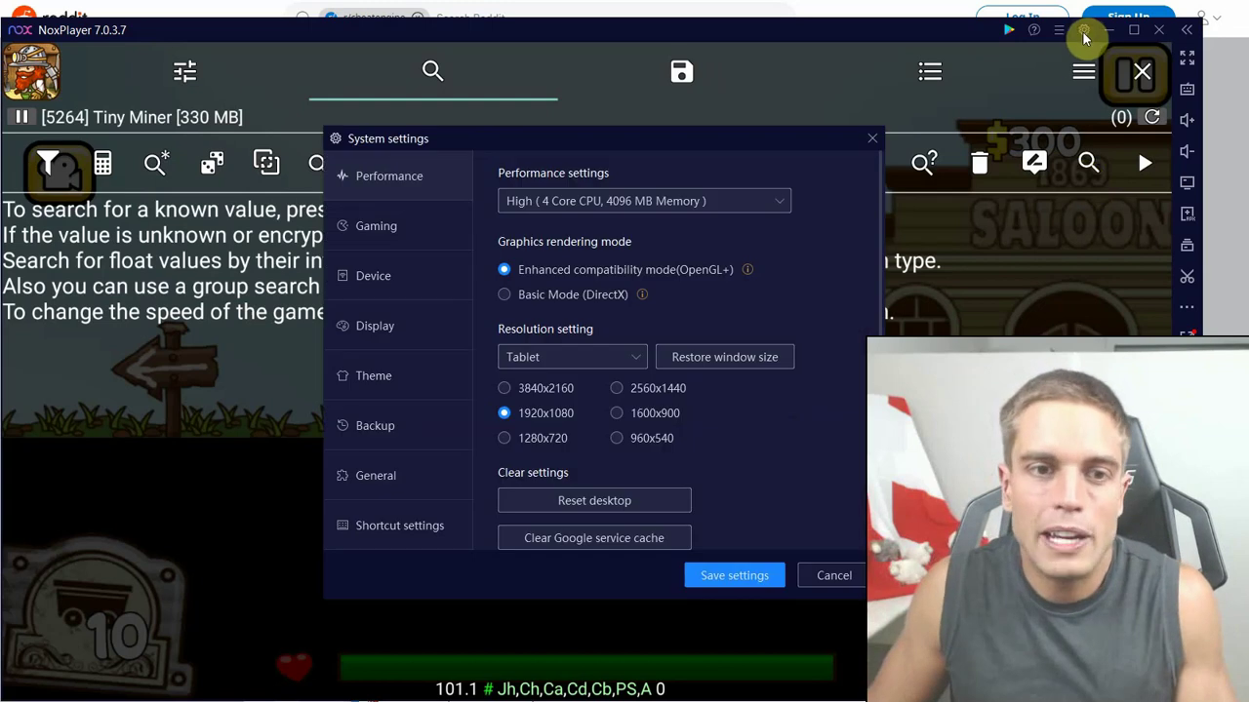
pyautogui.click(380, 476)
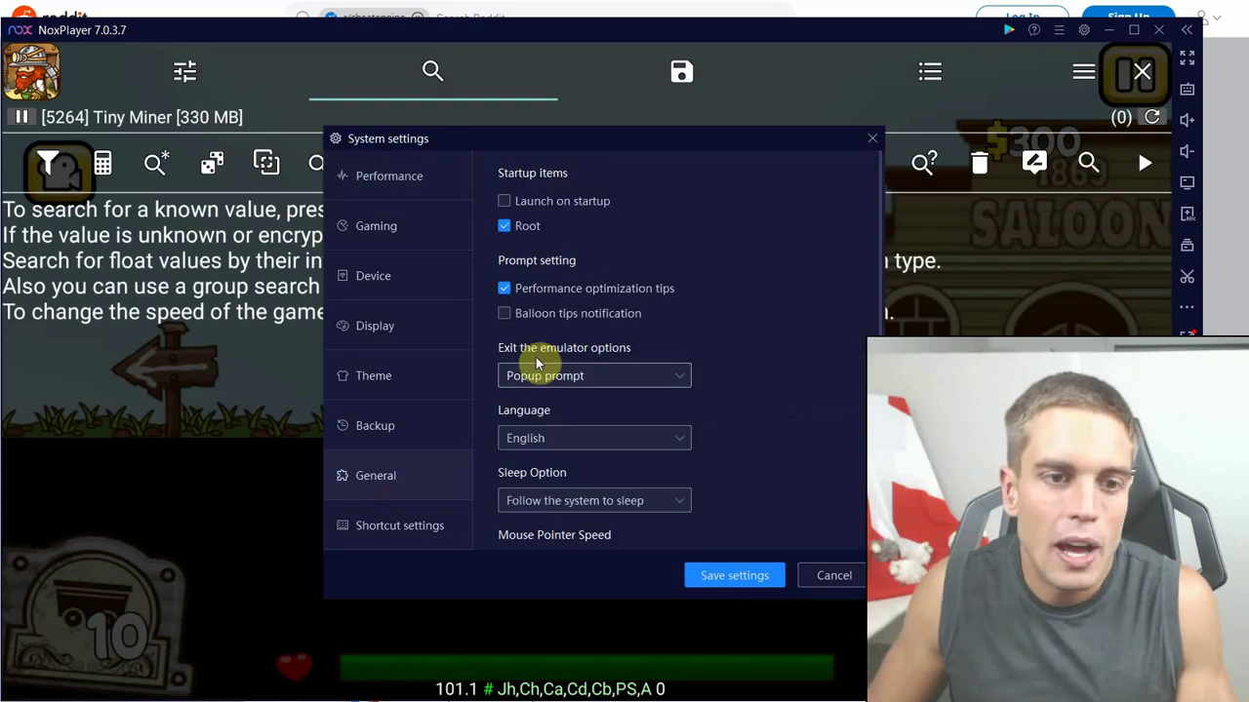
pyautogui.click(829, 574)
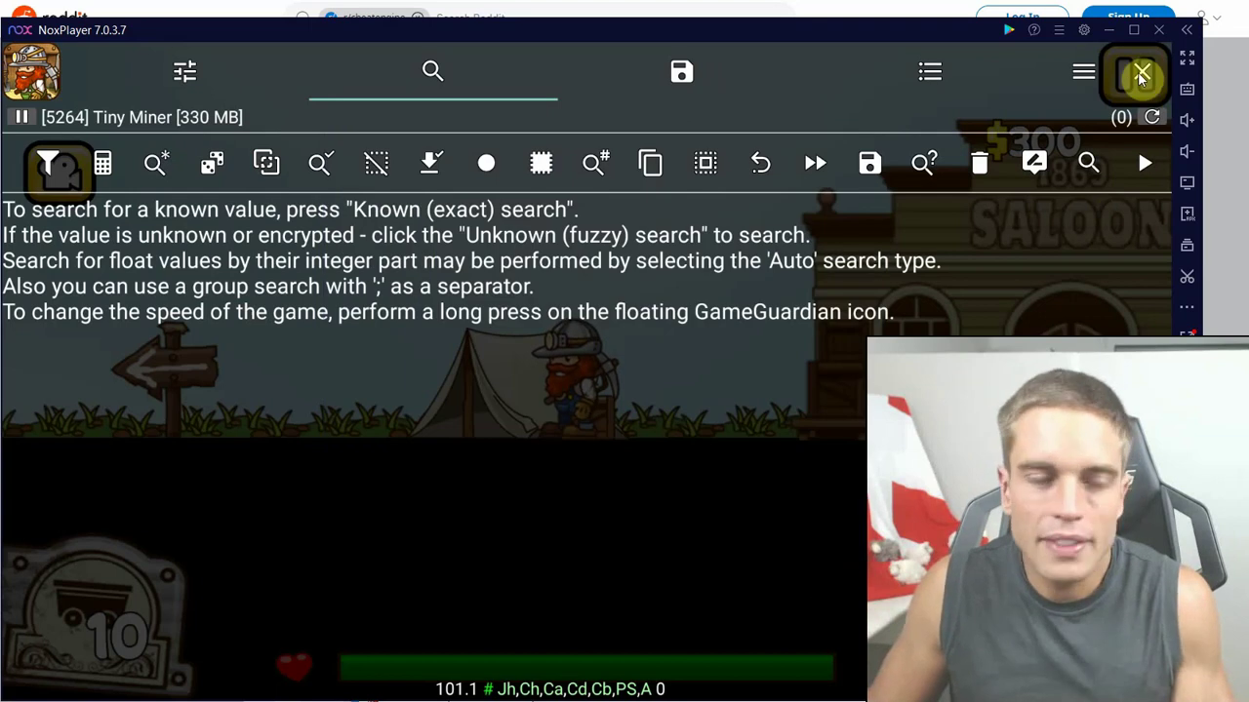
# View GameGuardian's form for searching a value, dismiss it and close the GameGuardian overlay.
pyautogui.click(1088, 163)
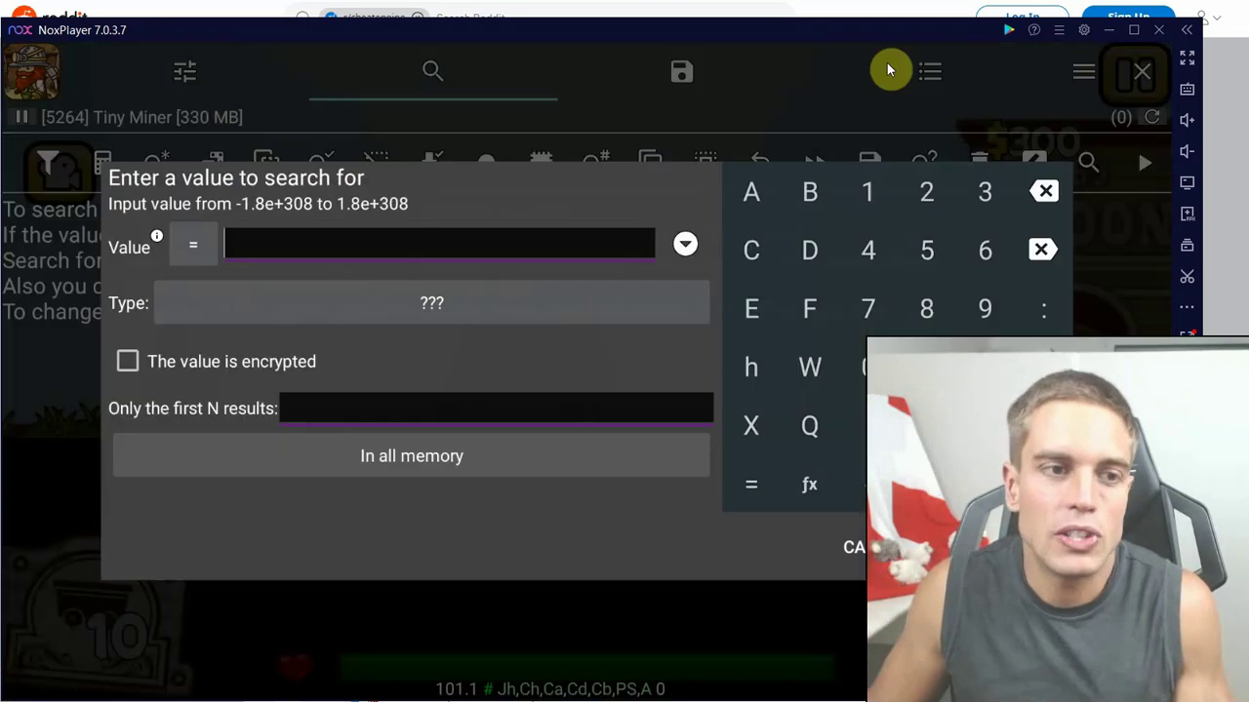
pyautogui.click(1139, 68)
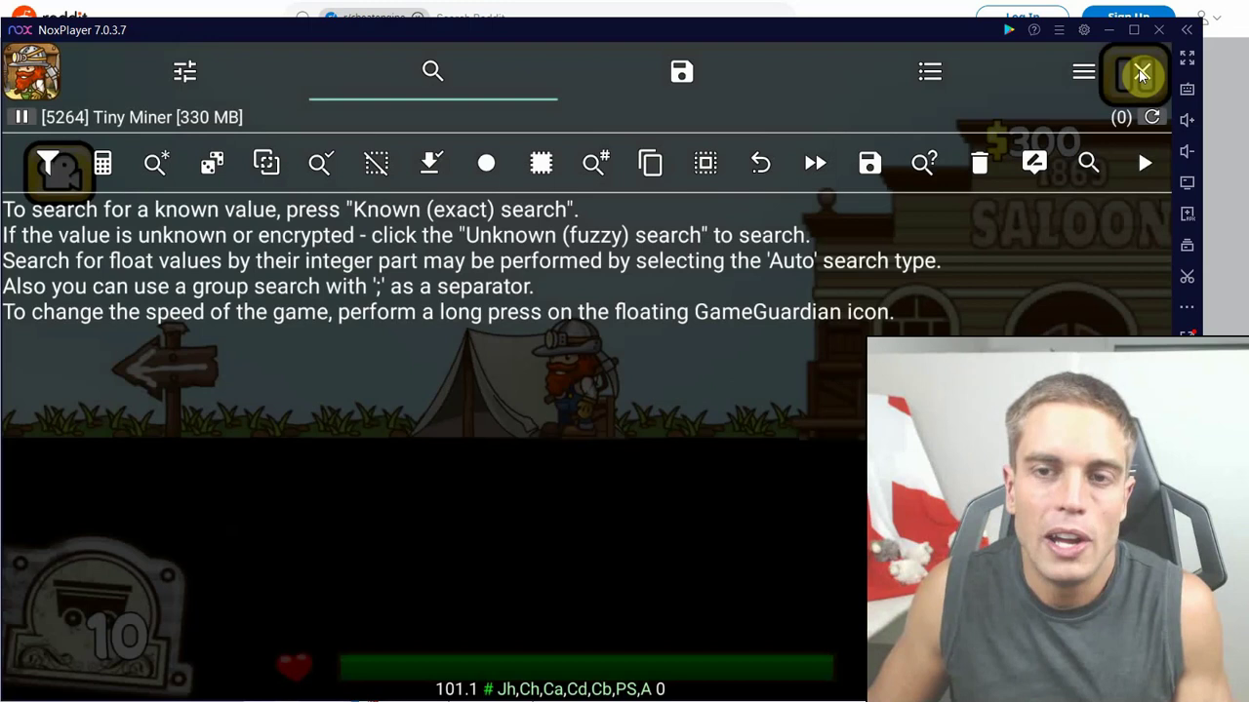
pyautogui.click(1142, 74)
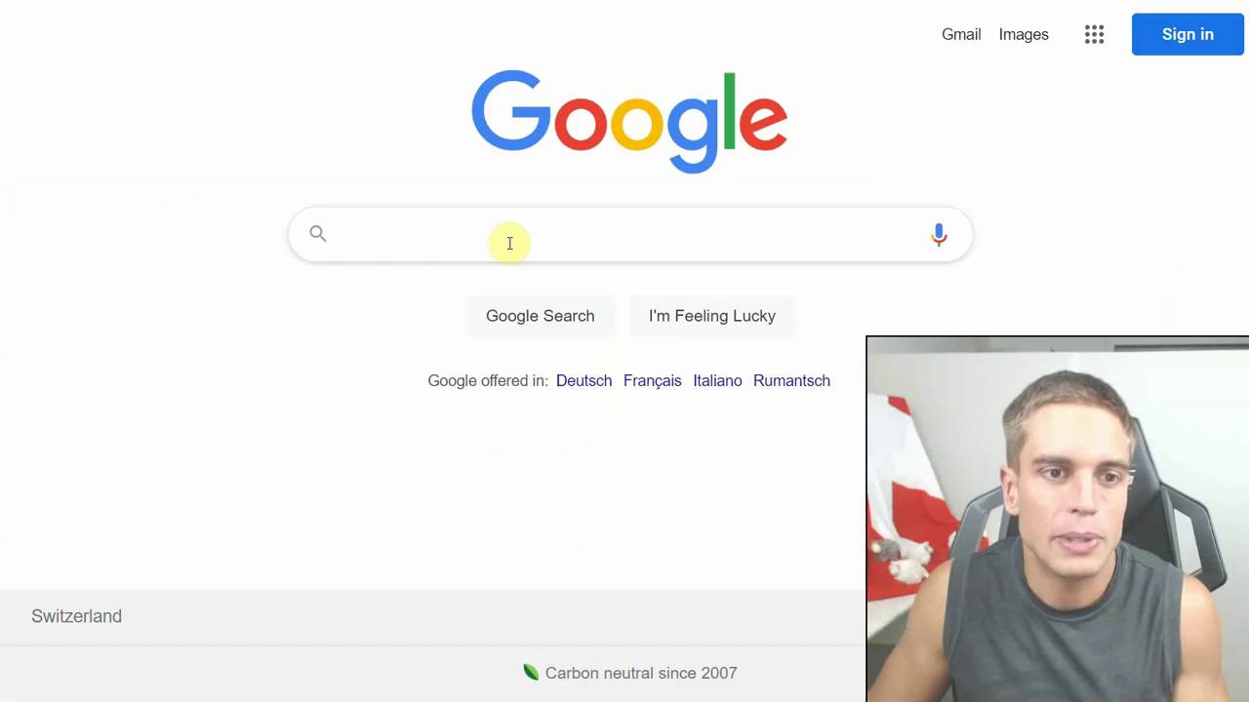
# Search Google for "hackerbot" and open the HackerBot site at its Top Game Hacking Apps section.
pyautogui.click(516, 216)
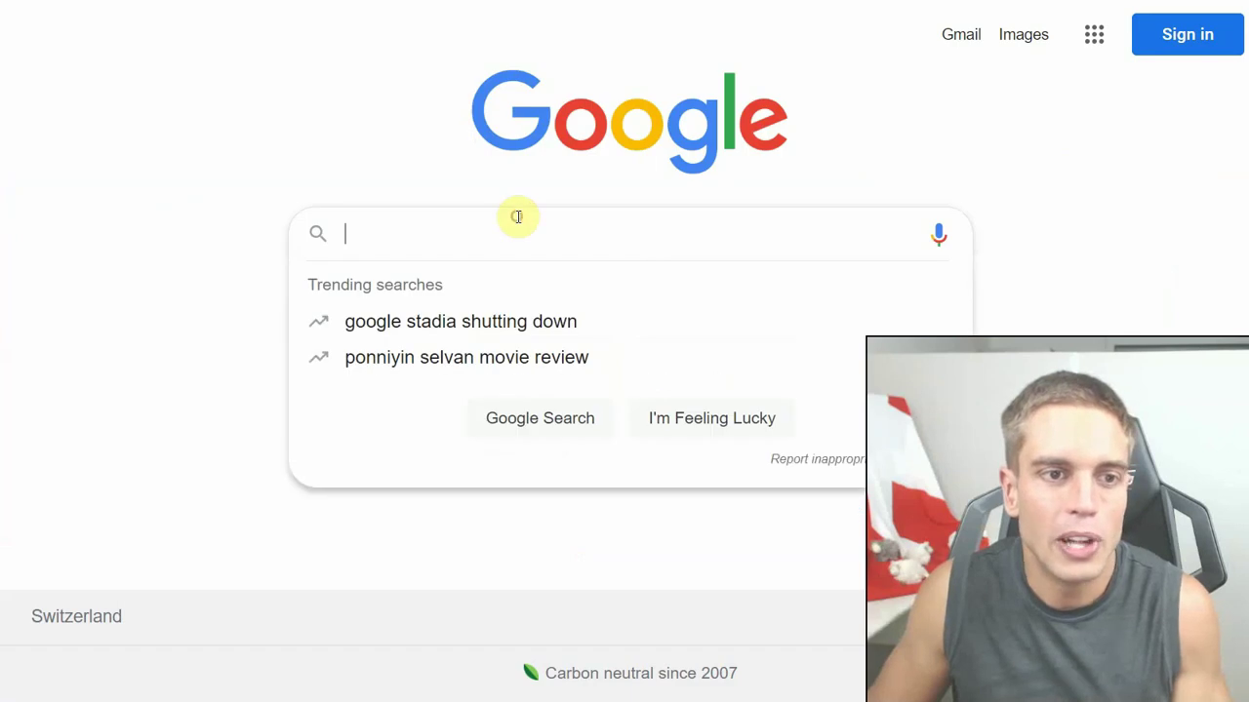
pyautogui.write('hackerbot')
pyautogui.press('Return')
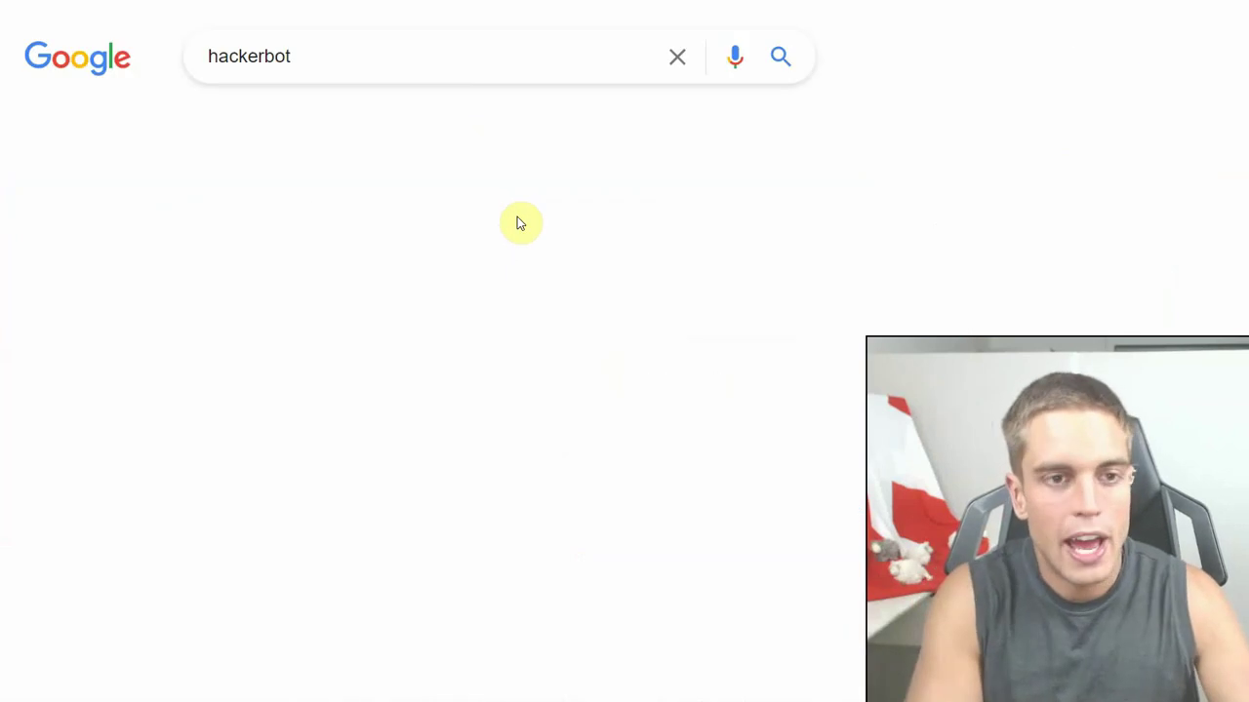
pyautogui.click(280, 254)
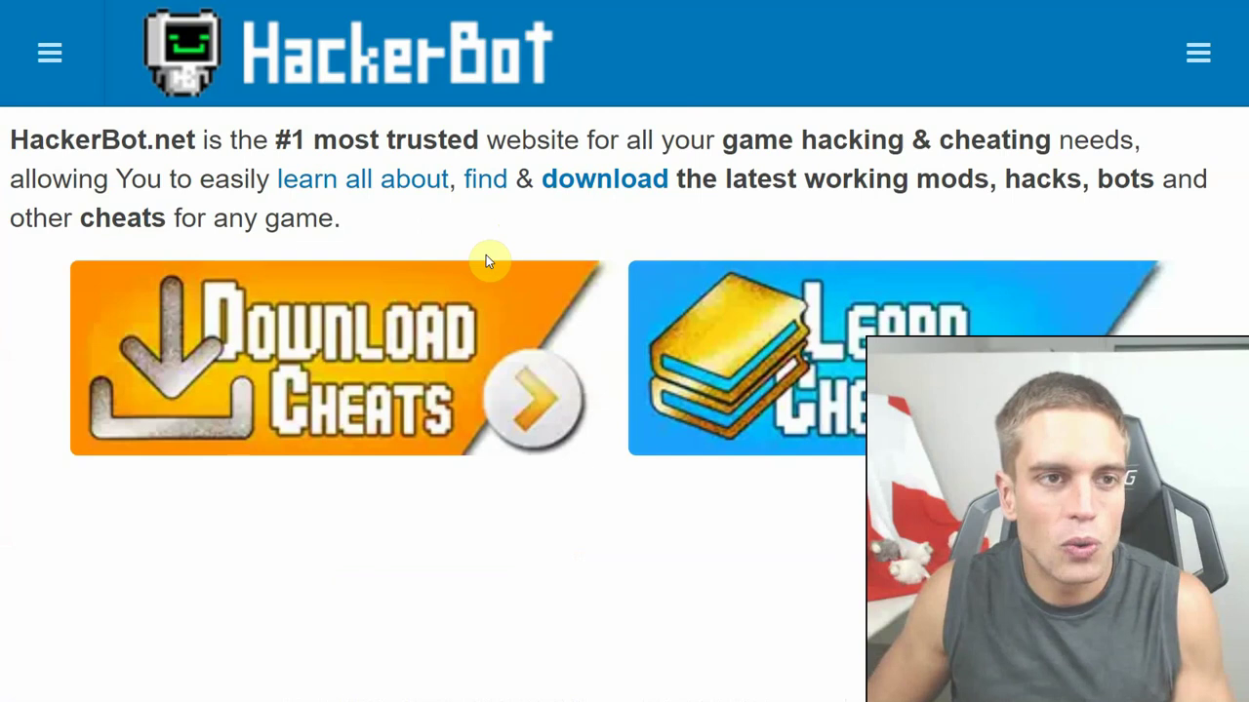
pyautogui.scroll(-15, 493, 265)
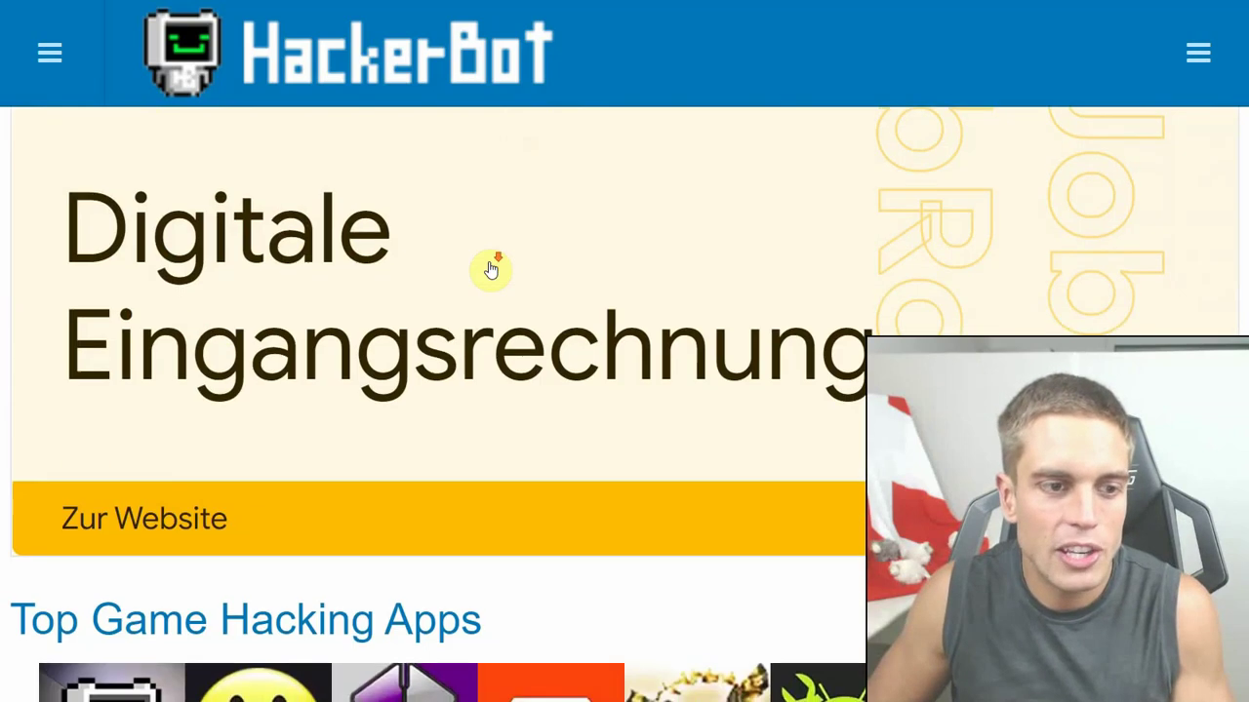
pyautogui.scroll(3, 491, 271)
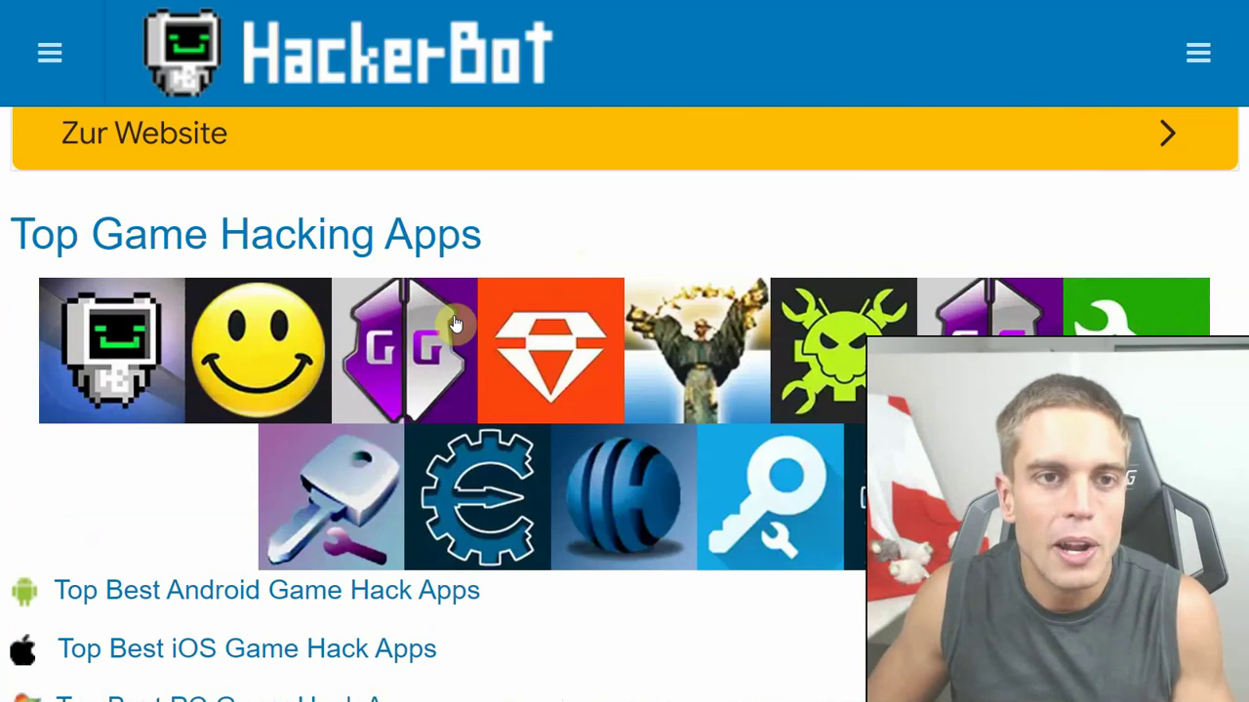